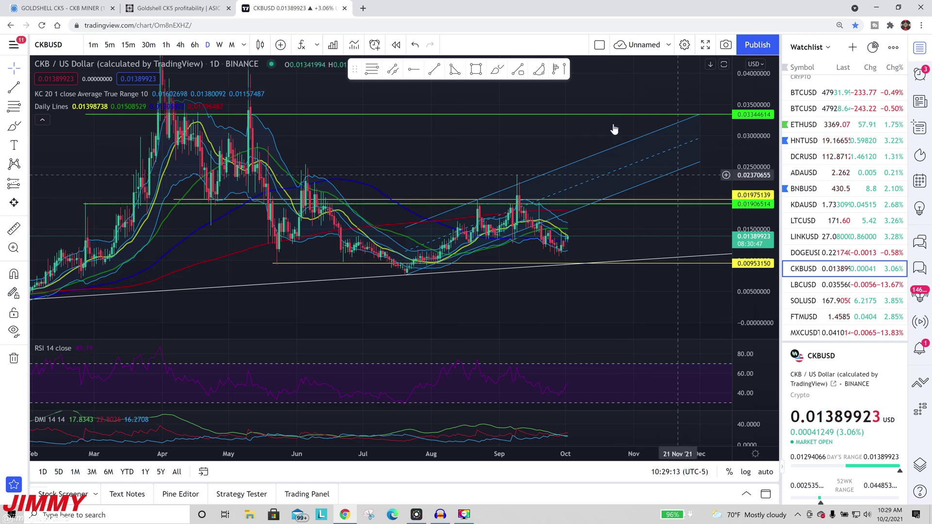
Step: Switch to the Goldshell CK5 page on ASIC Miner Value and examine the daily profit in the profitability table
drag(575, 312, 515, 345)
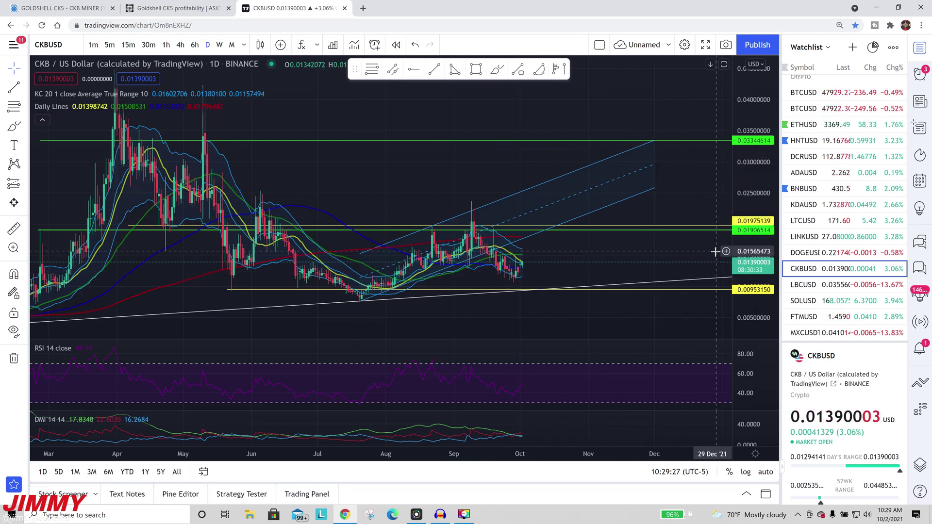
click(214, 4)
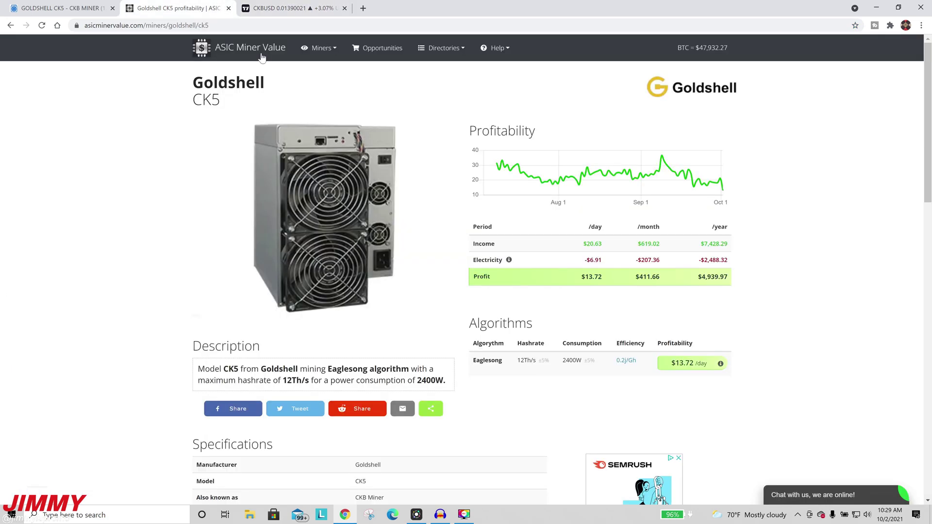
double_click(584, 278)
click(622, 299)
double_click(584, 276)
click(582, 280)
double_click(583, 277)
click(617, 308)
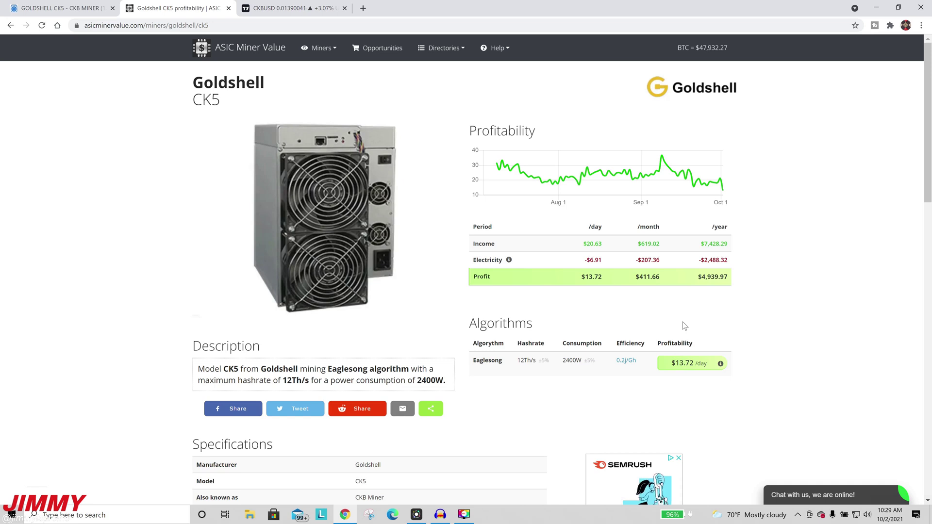
drag(580, 278, 603, 277)
click(623, 318)
Step: Return to the CKBUSD daily chart and examine the price history from the spring peaks to the current candles
click(282, 8)
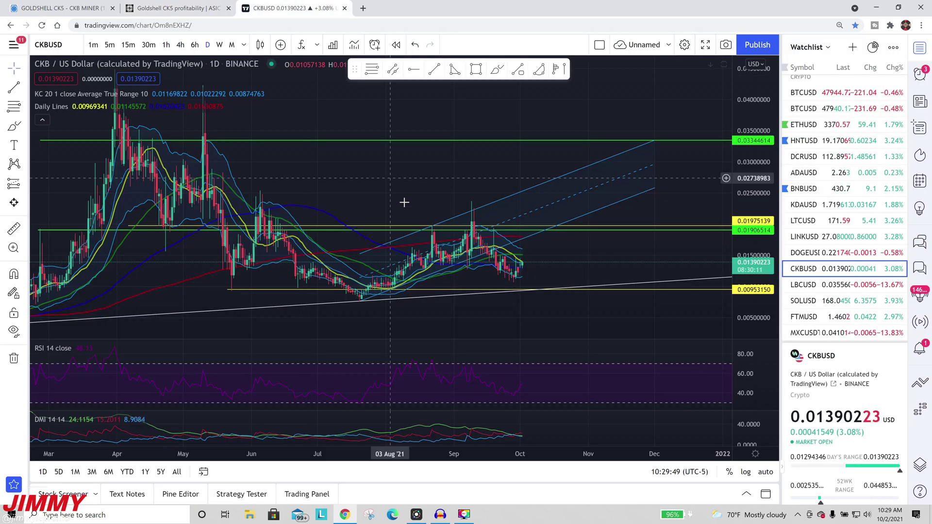
drag(308, 169, 419, 284)
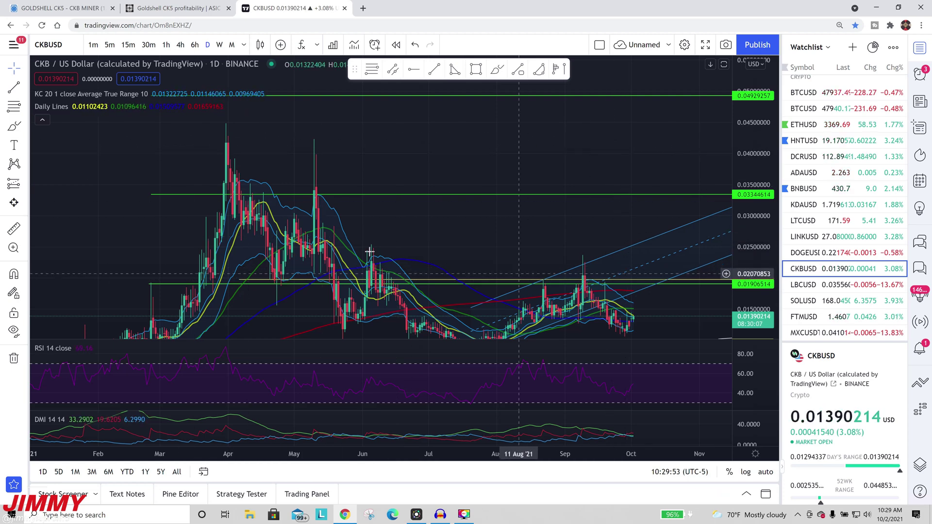
drag(577, 248, 425, 198)
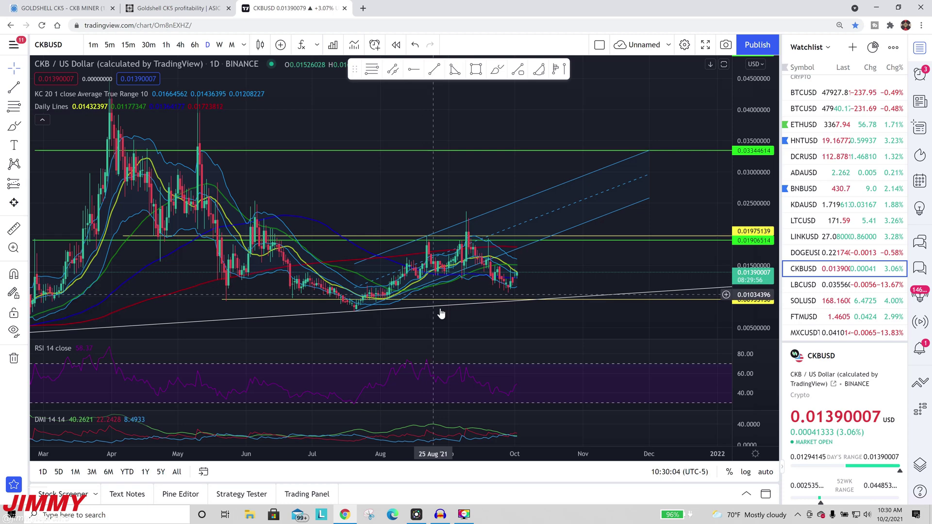
drag(270, 181, 391, 213)
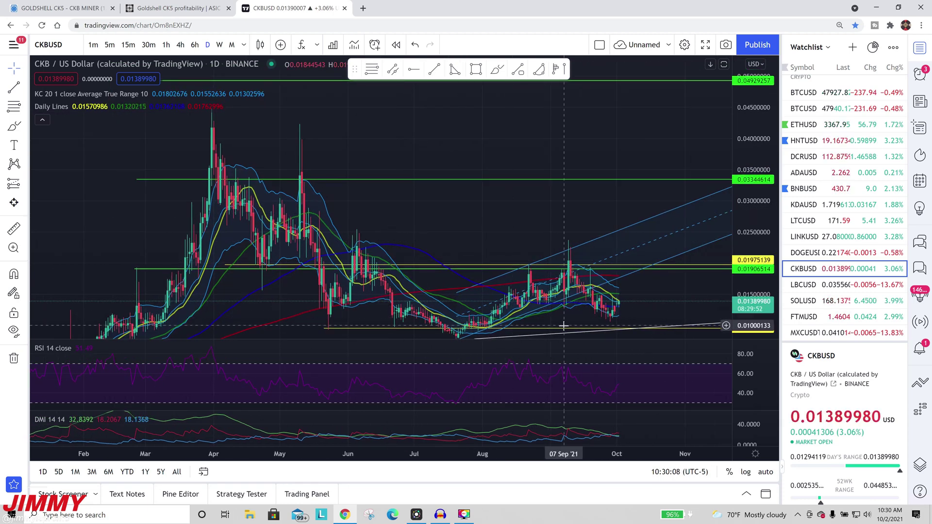
drag(474, 260, 443, 239)
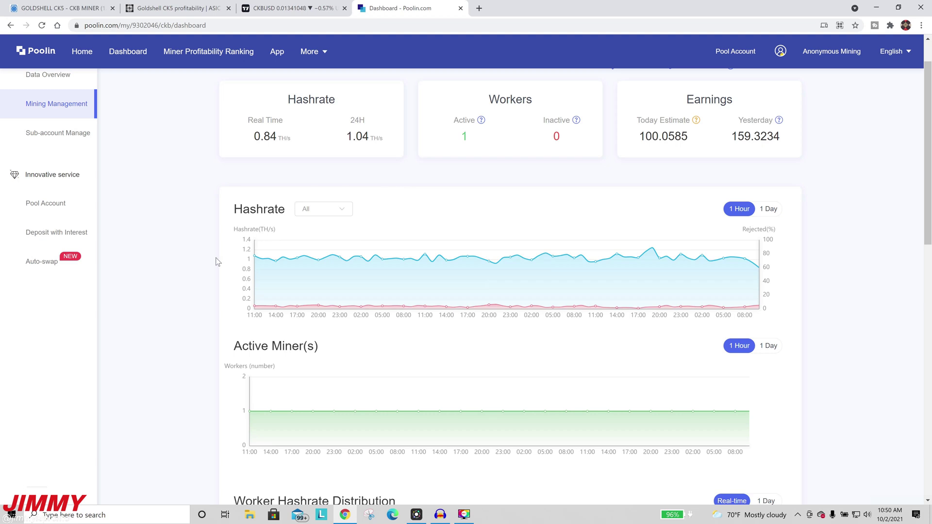
Step: Review the hashrate, active miner, worker distribution, earnings and mining address sections of the Poolin CKB dashboard
scroll(217, 260, down, 8)
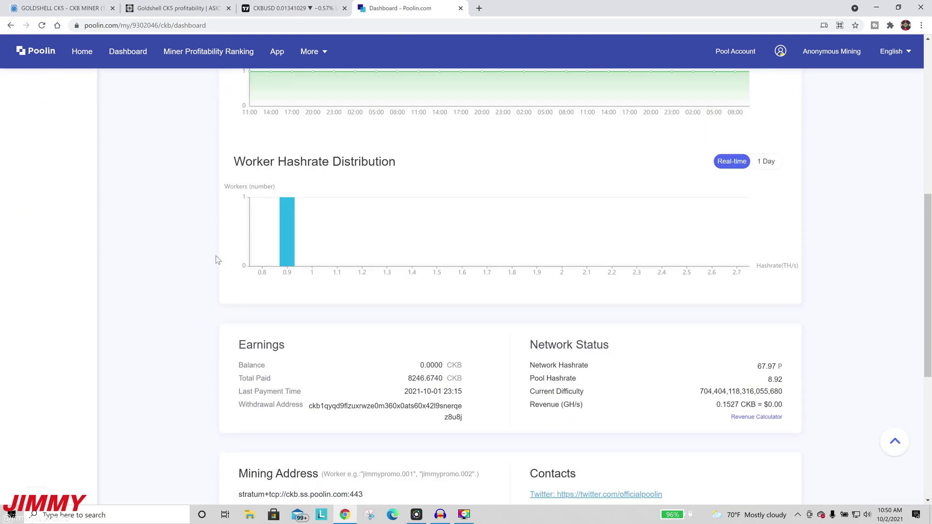
scroll(216, 259, down, 1)
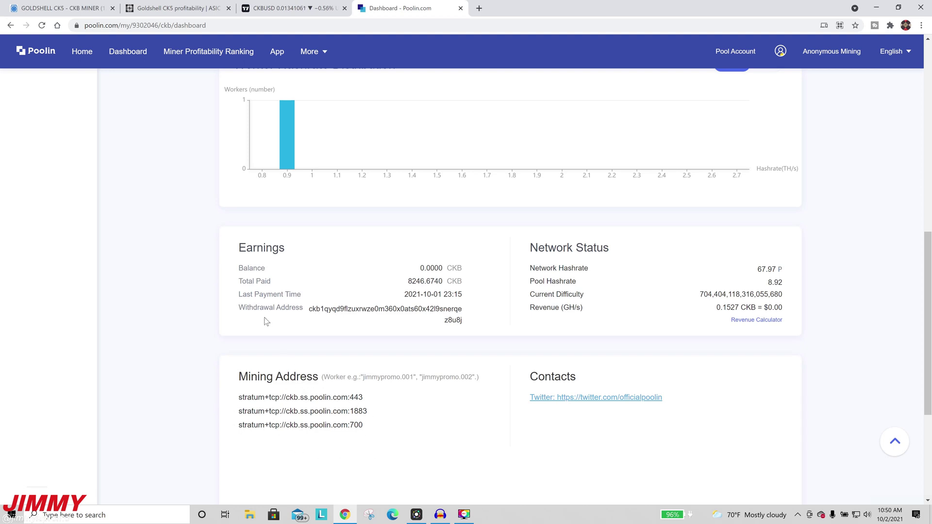
scroll(205, 311, up, 4)
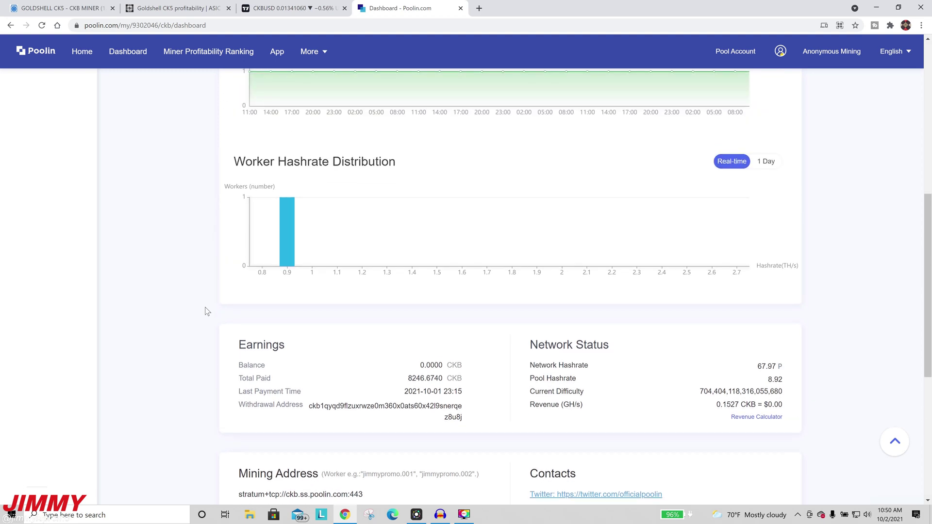
scroll(205, 311, up, 1)
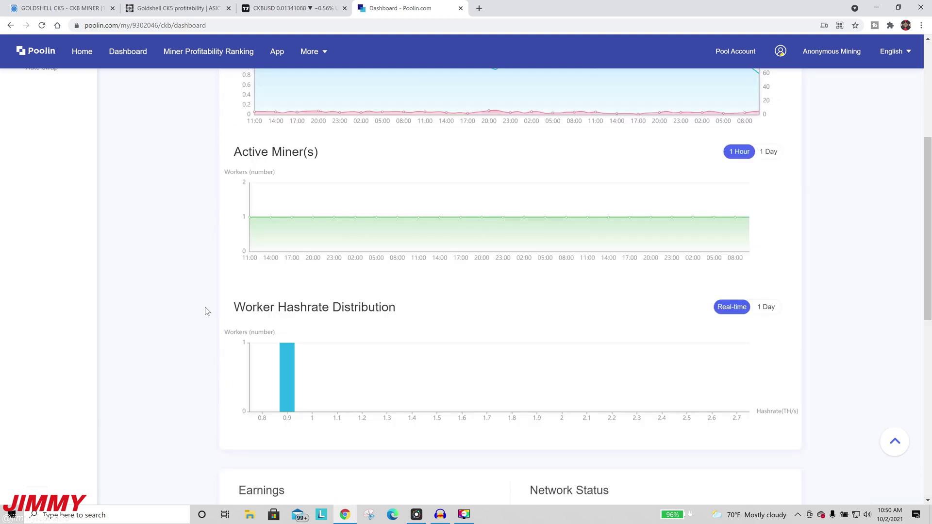
scroll(205, 310, up, 1)
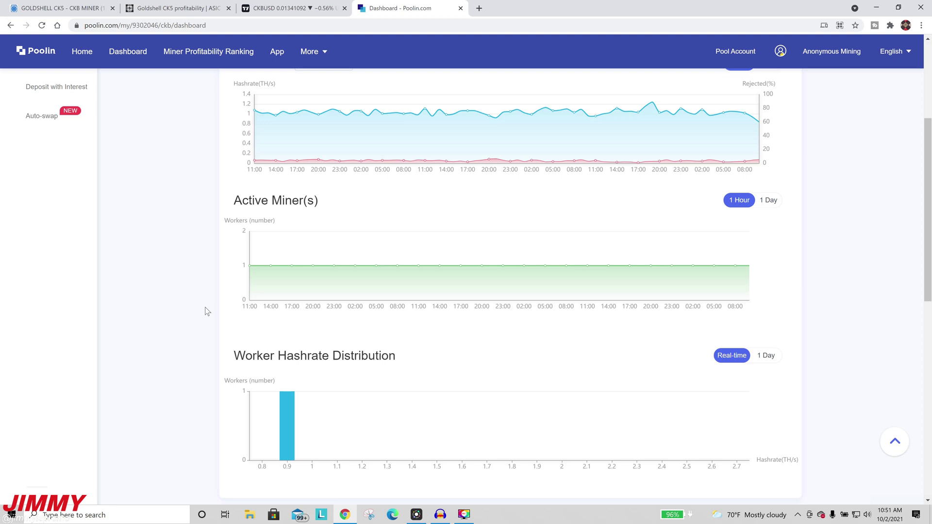
scroll(205, 311, up, 1)
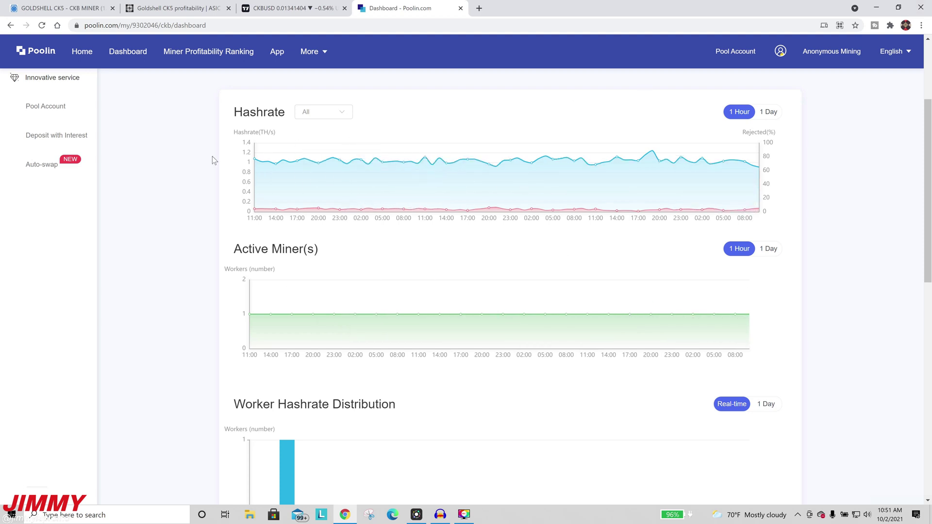
Step: Switch from the browser to Advanced IP Scanner and scan the network range 192.168.1.1-254
click(920, 7)
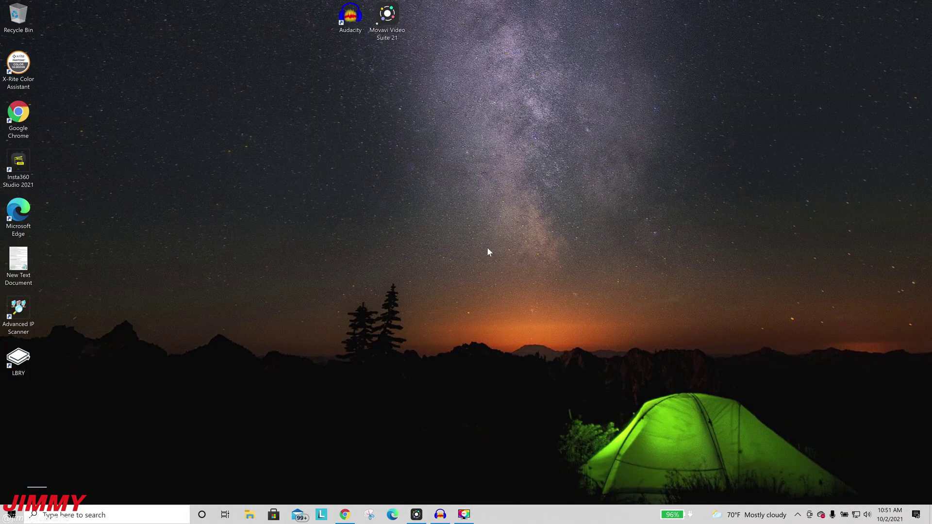
double_click(14, 317)
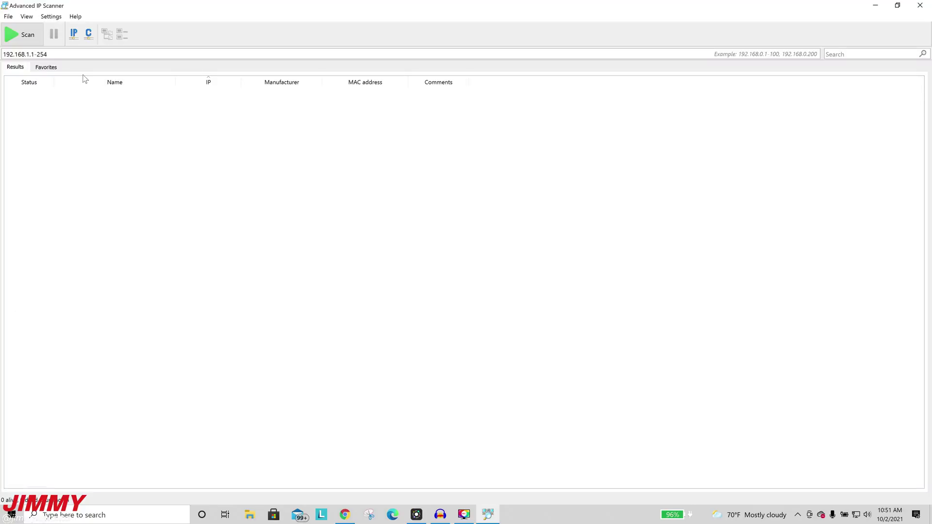
click(11, 38)
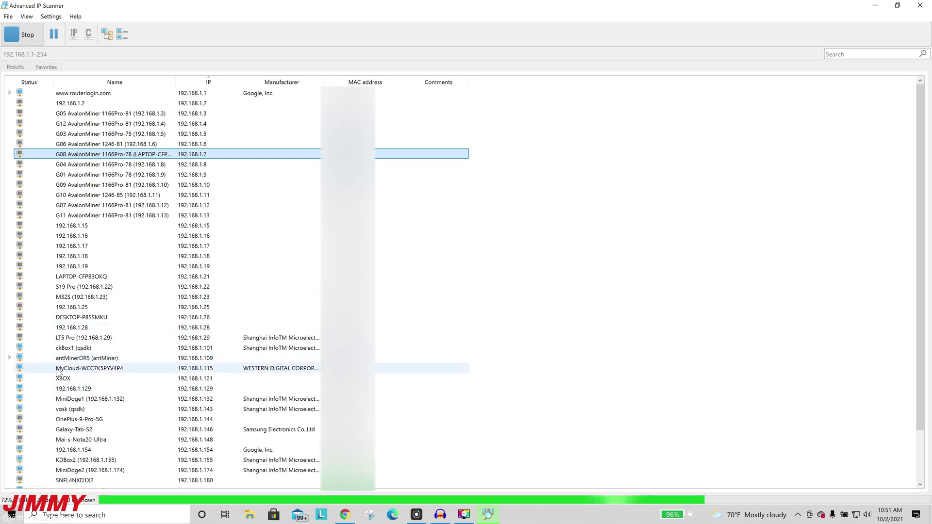
Step: Find the qsdk device at 192.168.1.209 in the scan results, expand its services and rename it as ck5
scroll(56, 359, down, 2)
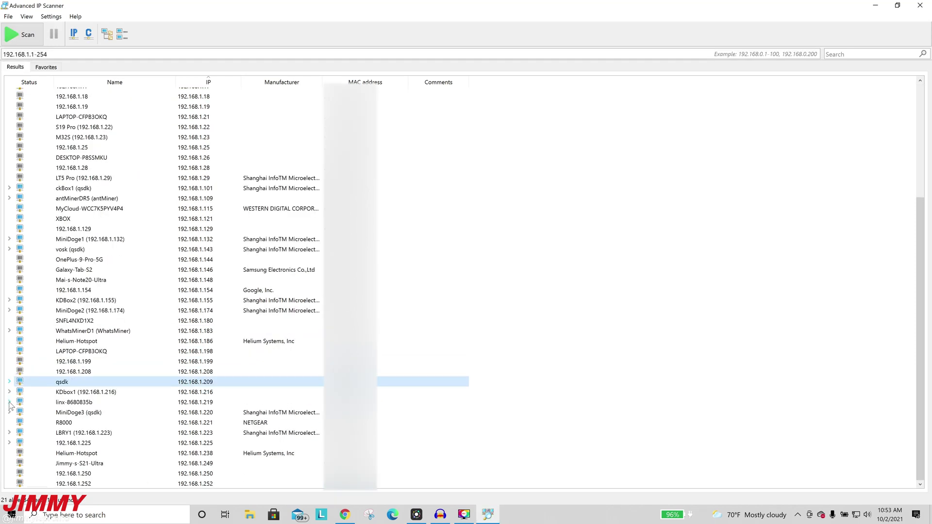
click(9, 402)
click(9, 402)
click(9, 381)
click(67, 382)
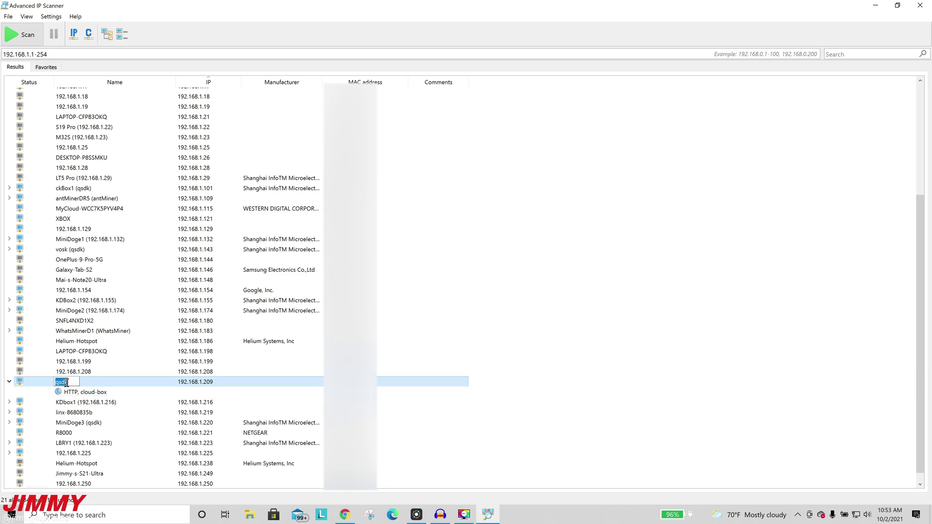
text(ck5)
click(593, 395)
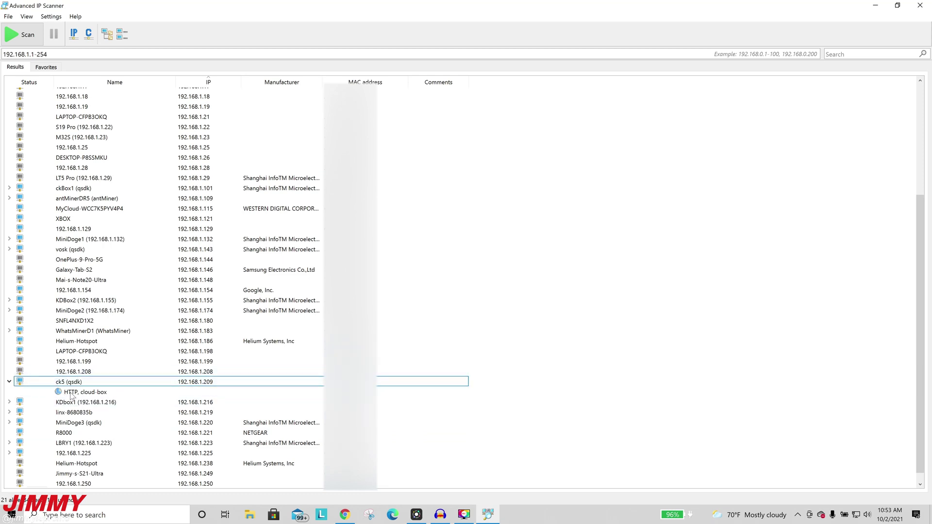
Step: Open the ck5 device's HTTP interface in the browser and change its display language to English
double_click(90, 393)
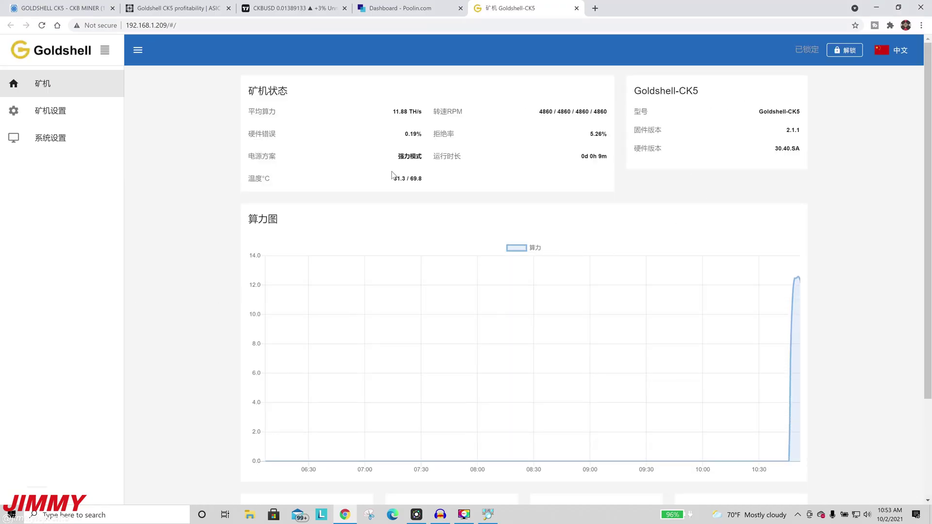
click(907, 58)
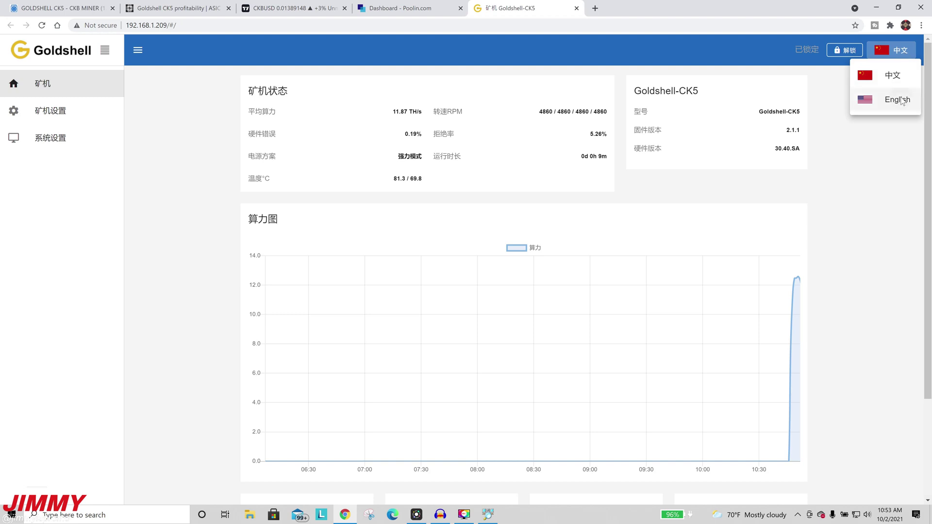
click(902, 100)
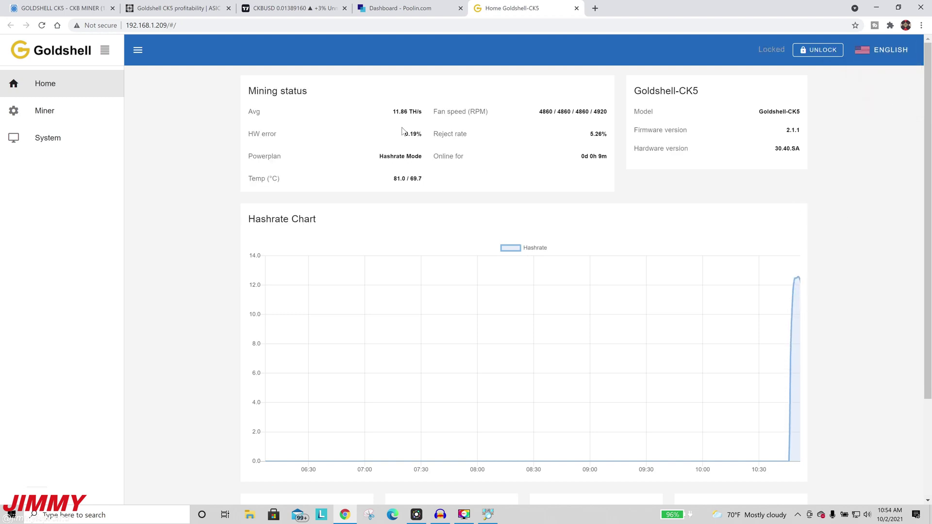
Step: Examine the miner's average hashrate and firmware version on its status page
drag(404, 113, 422, 112)
click(409, 128)
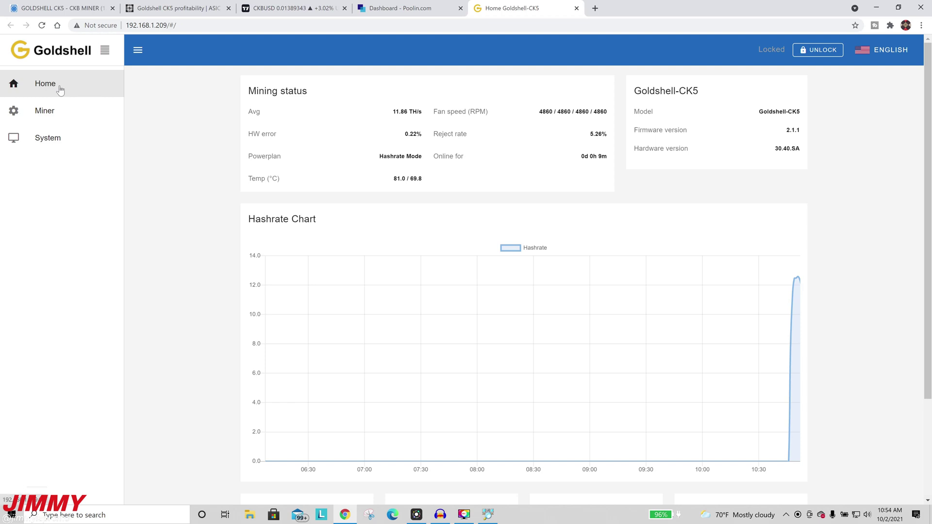
drag(689, 131, 627, 139)
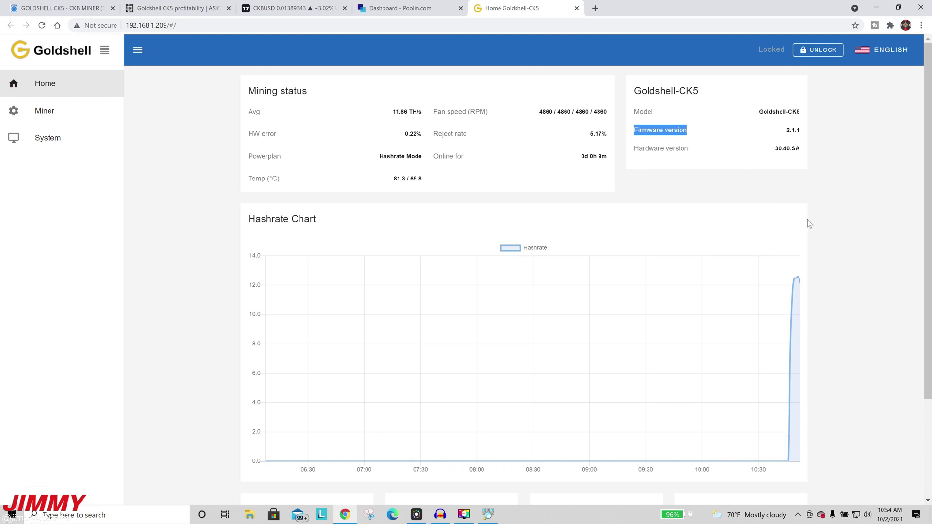
click(823, 224)
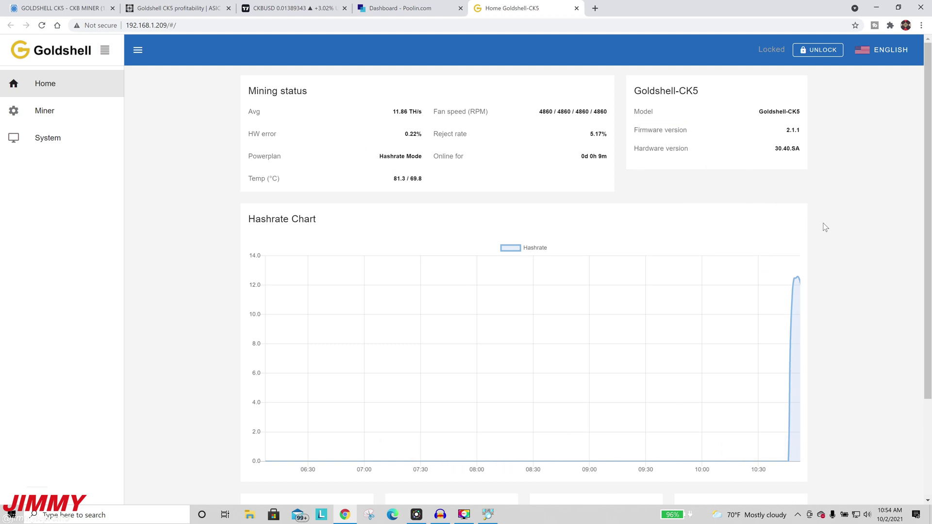
Step: Unlock the miner's configuration with the account password, dismiss the browser's password warning and decline saving the login
click(95, 116)
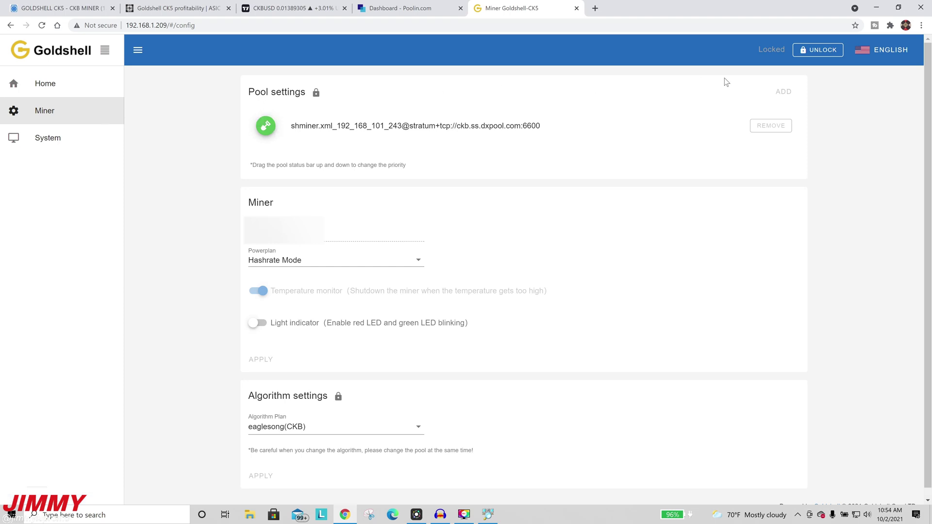
click(813, 52)
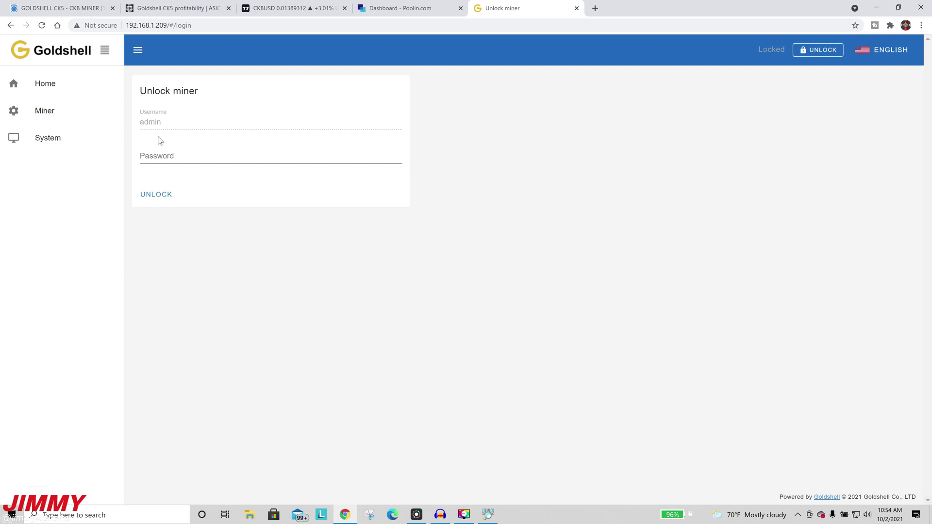
click(157, 155)
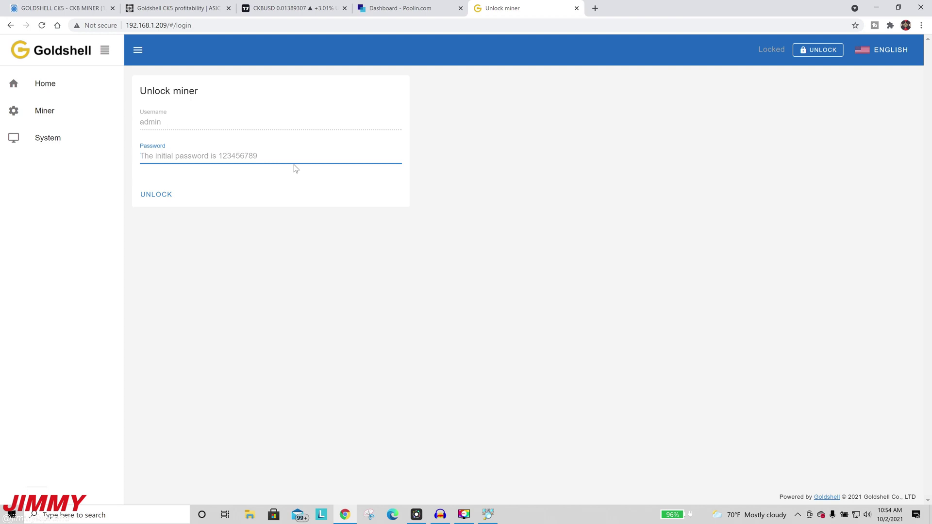
key(ctrl+v)
click(150, 193)
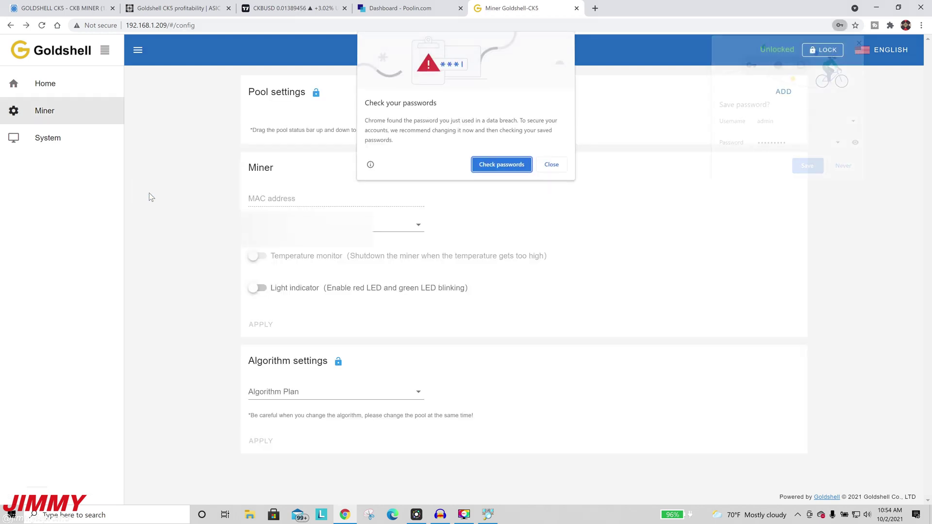
click(542, 166)
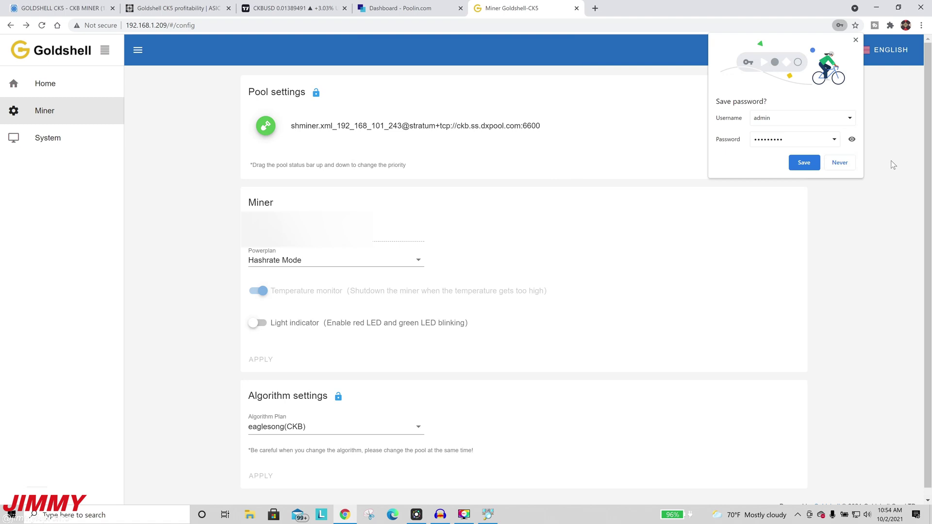
click(850, 167)
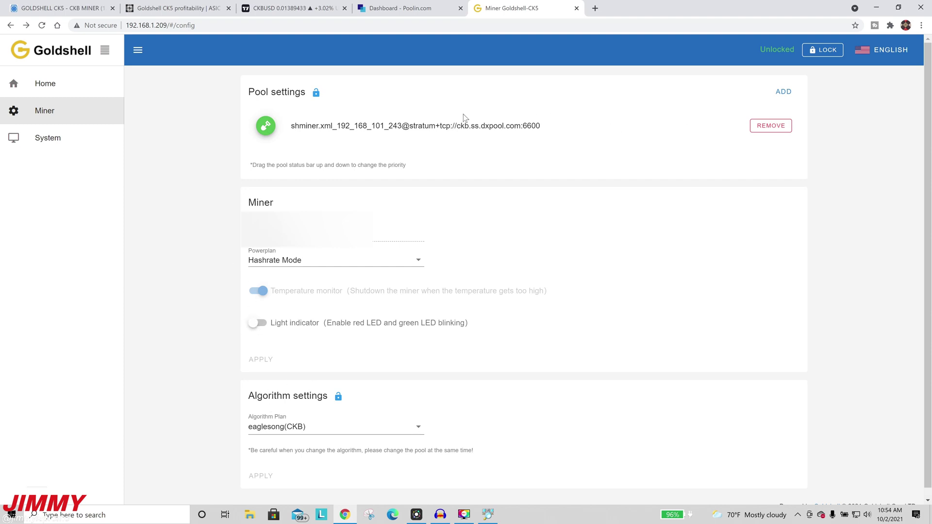
Step: Add the preset Poolin pool ckb.ss.poolin.com:443 with the account's worker username for worker 002 and the pool password, and apply it
click(783, 91)
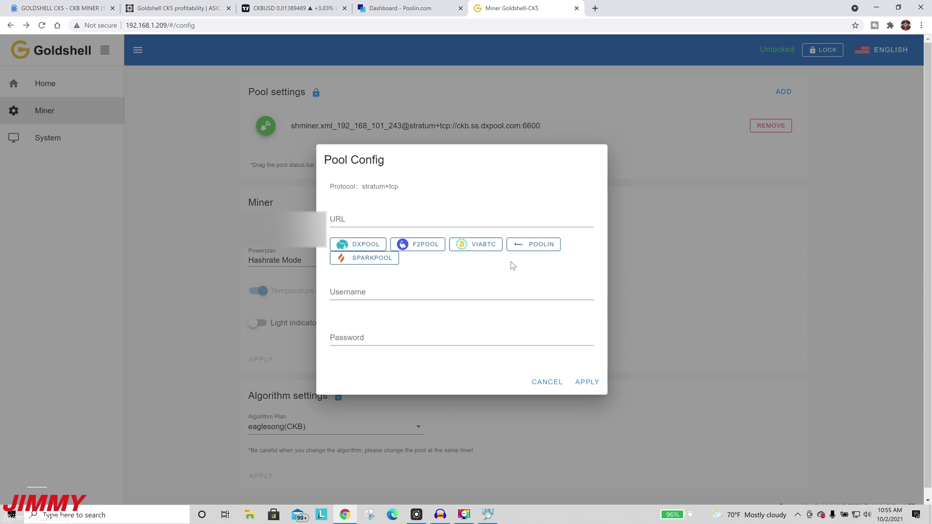
click(538, 249)
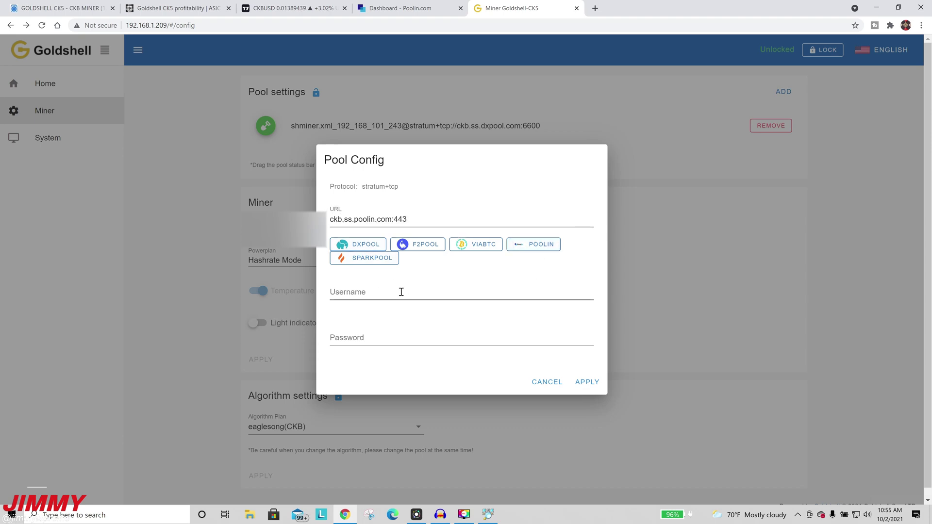
click(366, 292)
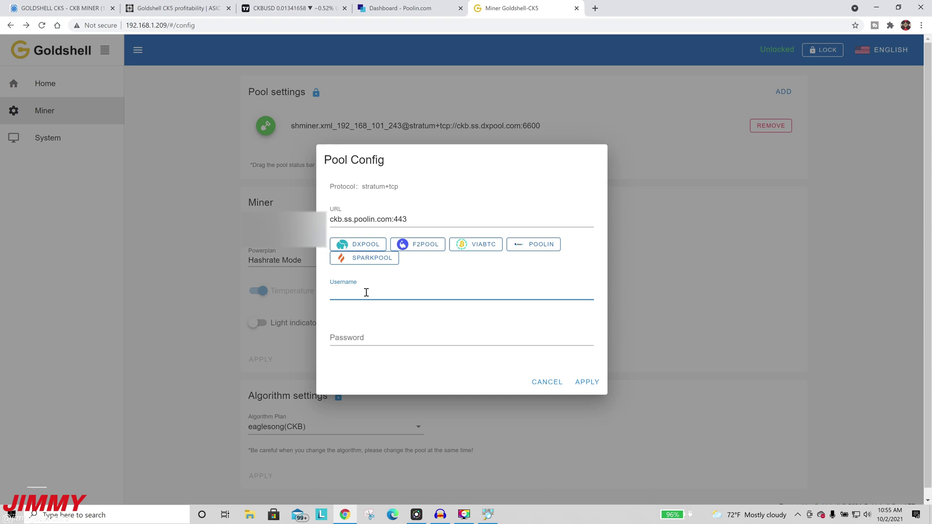
text(Jimmypromo.002)
key(Tab)
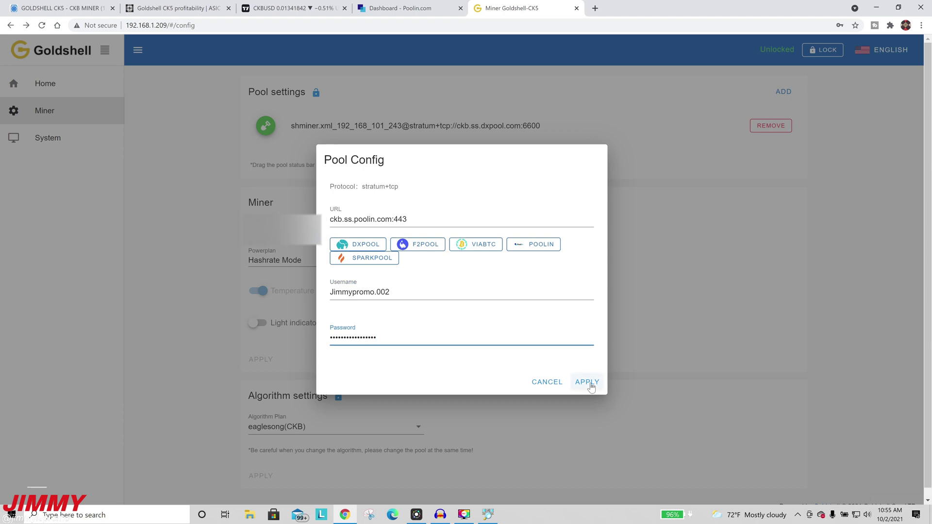
click(589, 383)
Step: Move the Poolin entry to first priority in the pool settings and remove the ckb.ss.dxpool.com:6600 pool
drag(267, 162, 266, 124)
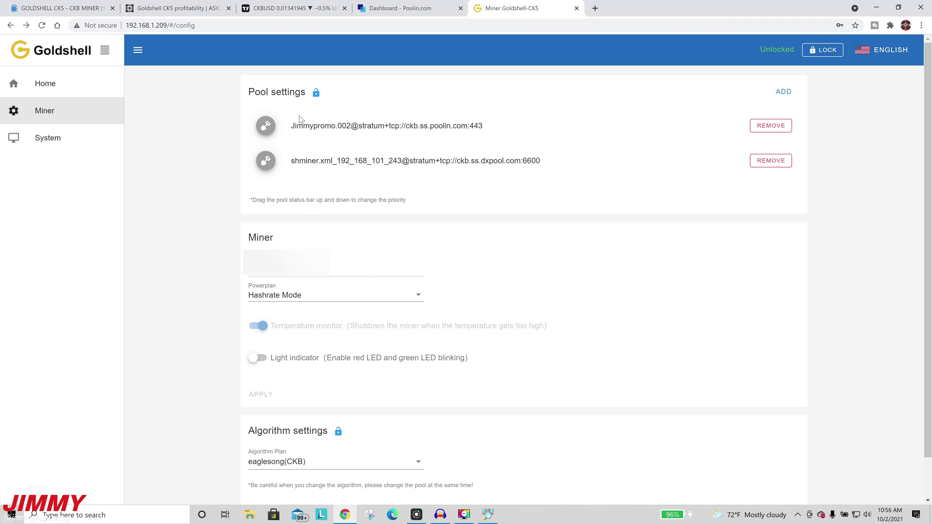
click(776, 163)
click(510, 299)
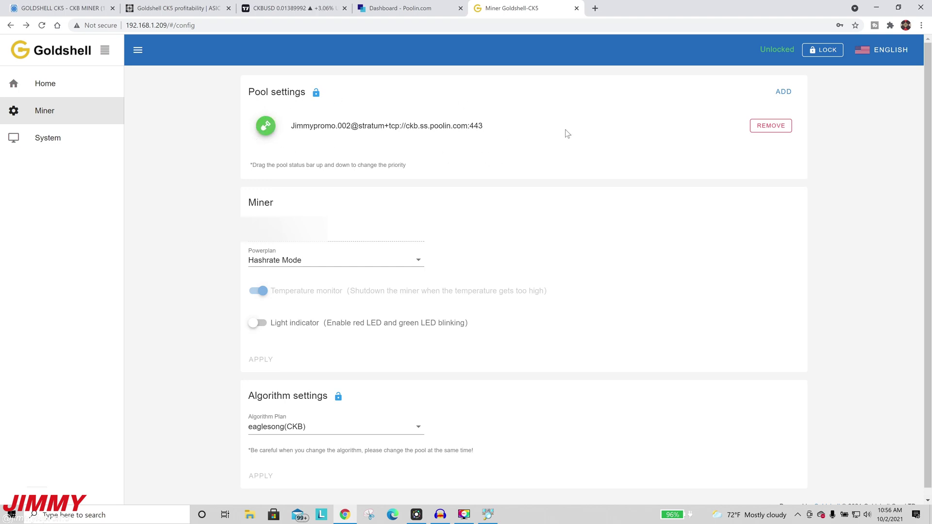
Step: Lock the miner's configuration and return to its mining status page
click(828, 53)
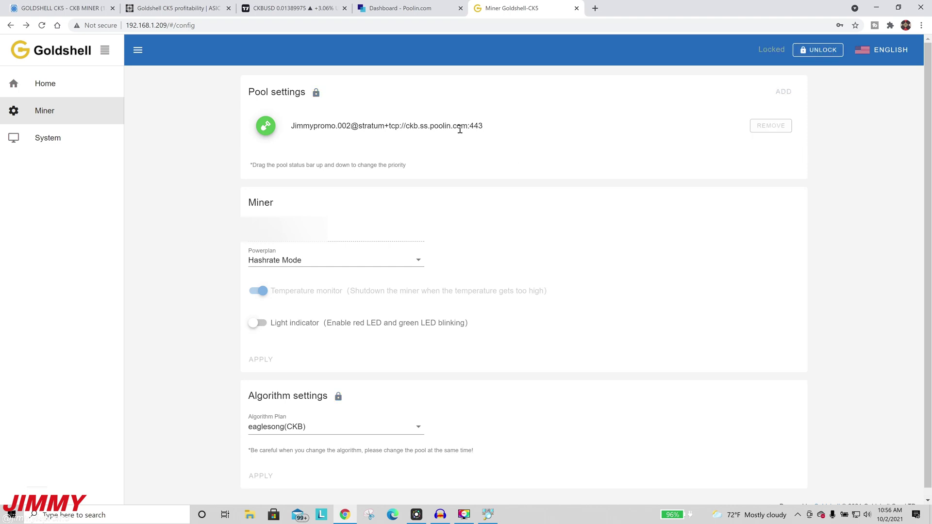
click(42, 90)
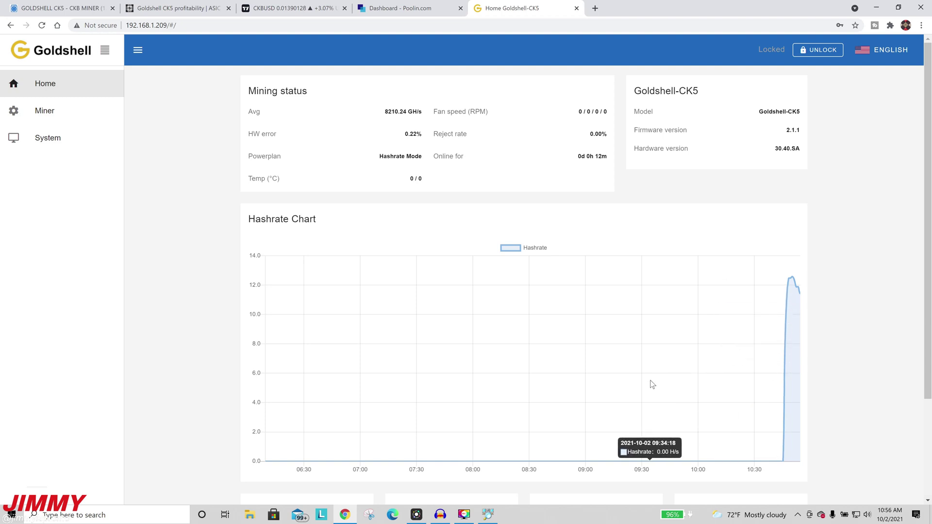
Step: Switch to the Poolin site and review the CKB dashboard, the worker list and the daily earnings history
click(425, 7)
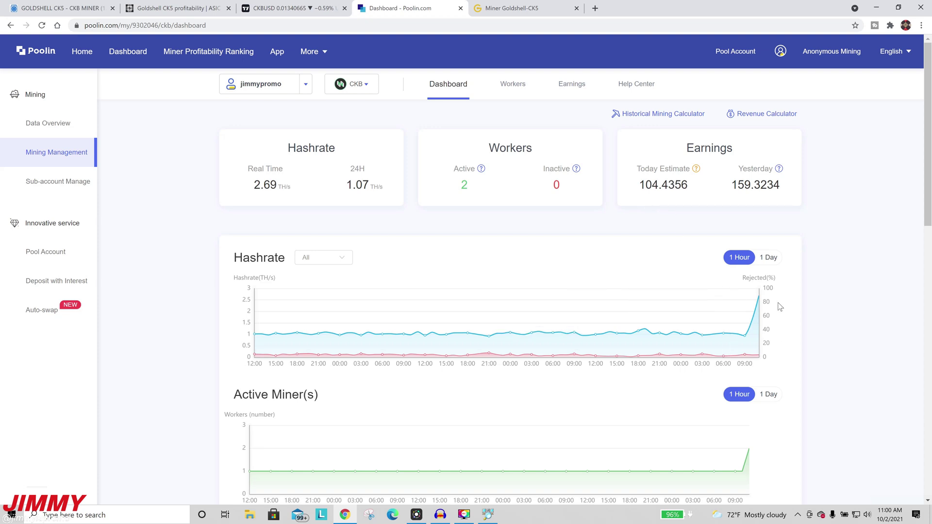
click(519, 90)
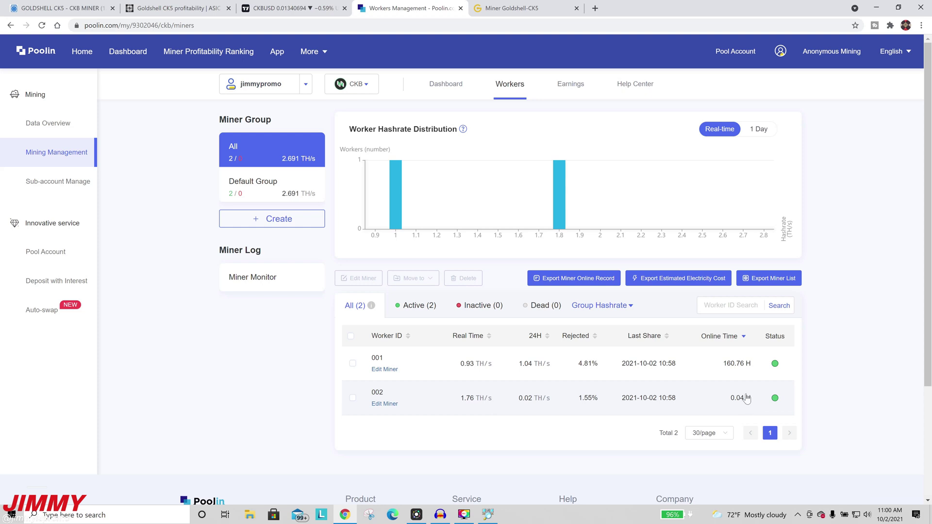
click(573, 85)
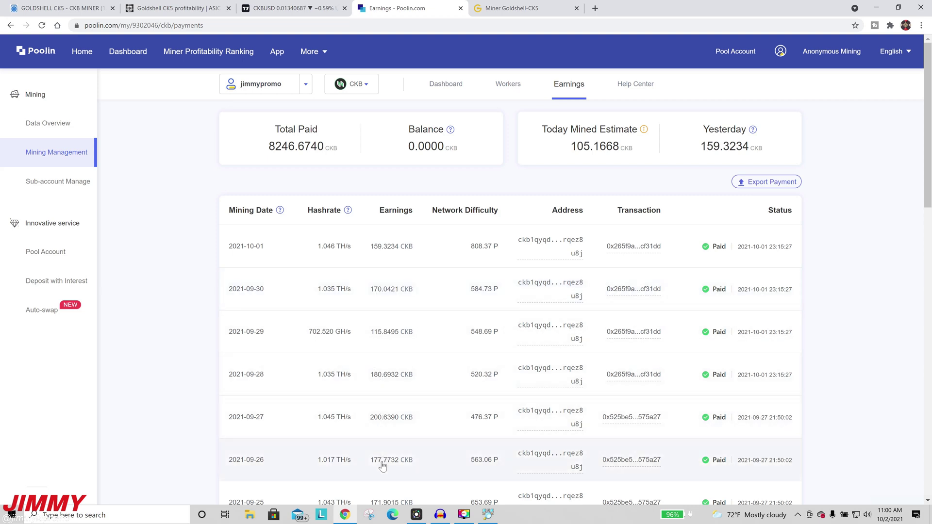
scroll(383, 465, down, 4)
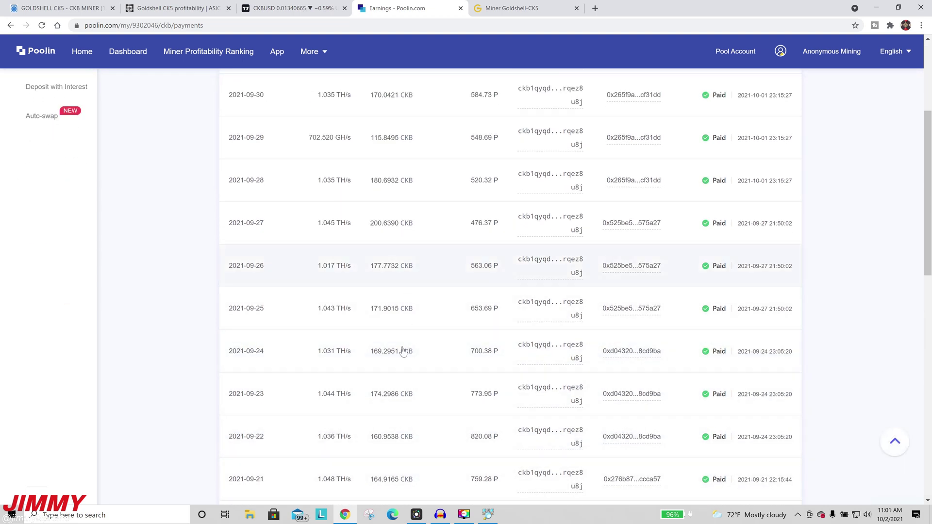
scroll(403, 465, down, 3)
scroll(403, 463, down, 1)
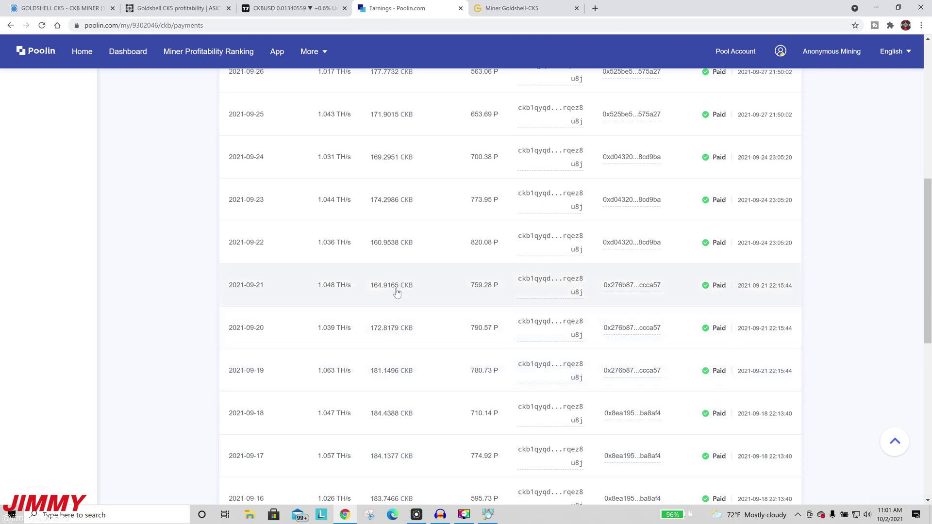
scroll(406, 327, up, 7)
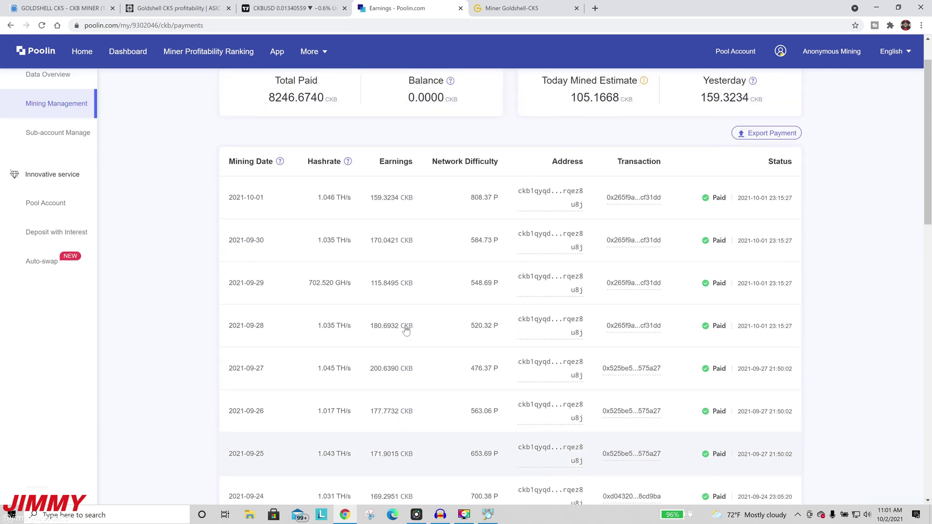
scroll(405, 330, up, 2)
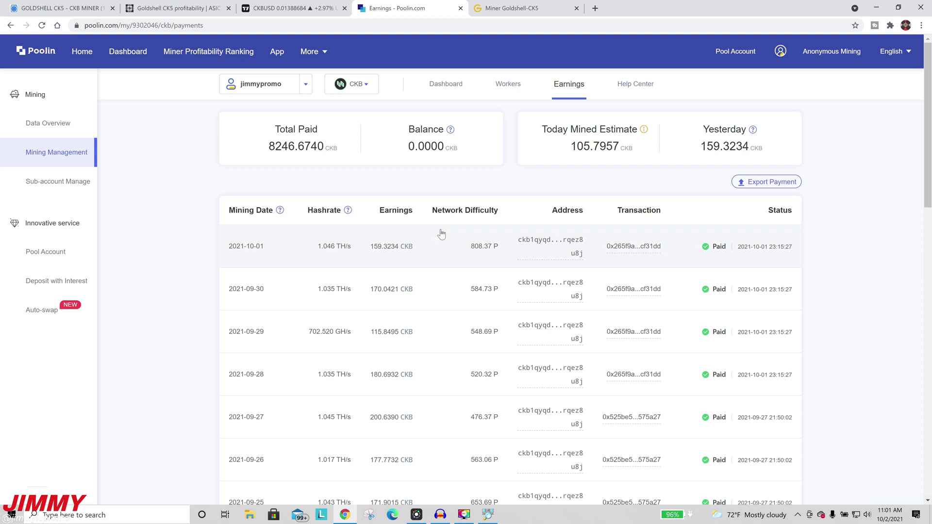
Step: Compare worker 002's real-time hashrate on Poolin with the average hashrate on the miner's status page
click(507, 84)
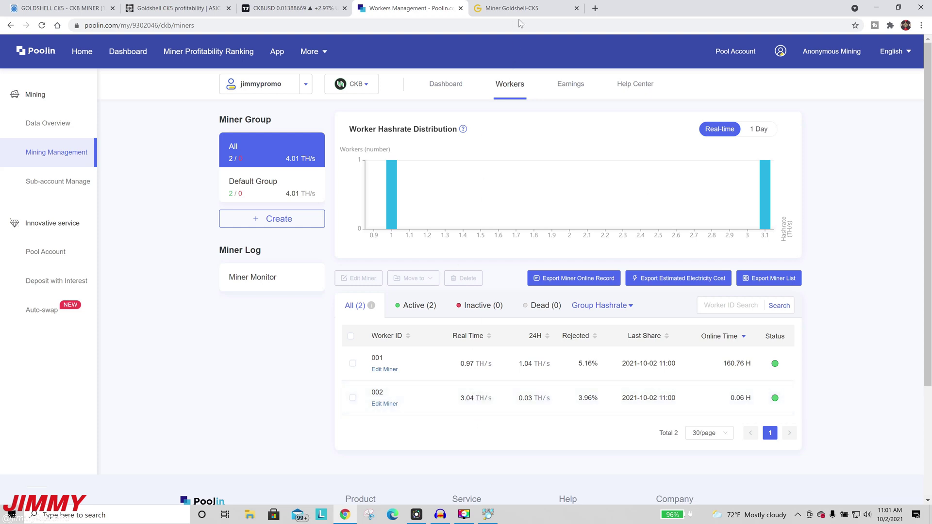
click(503, 11)
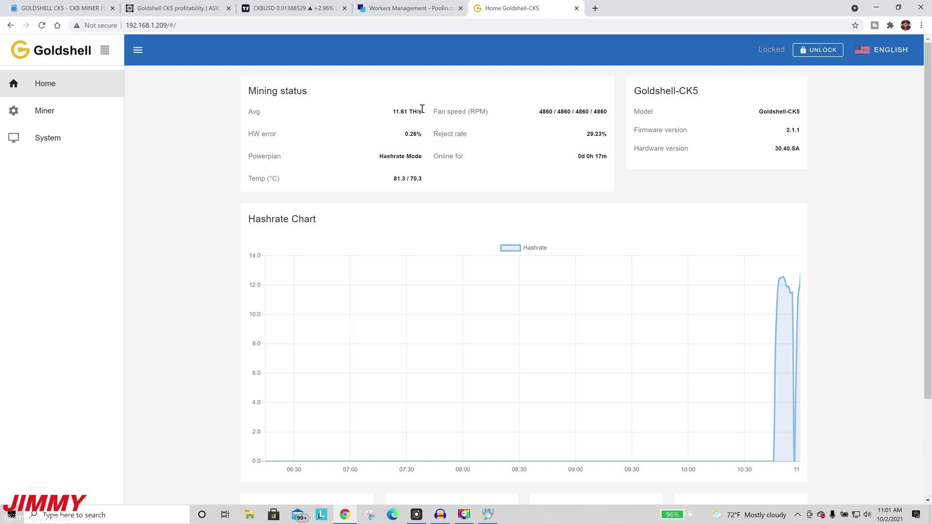
click(430, 10)
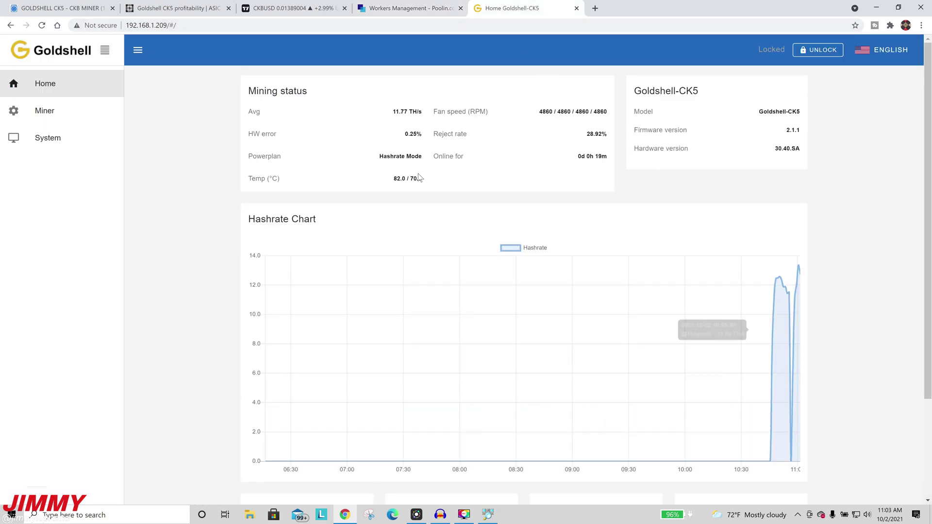
click(447, 3)
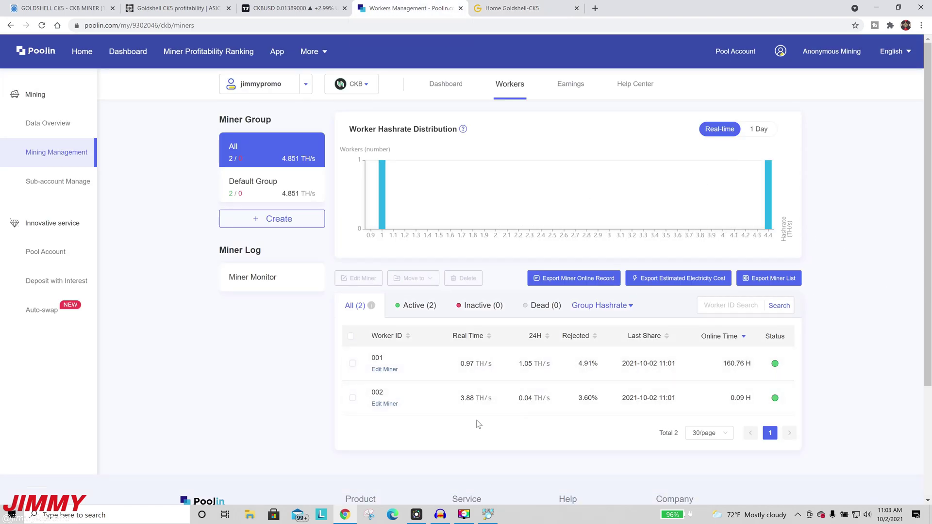
Step: Examine the CKBUSD daily price history and trend channel on the TradingView chart
click(294, 8)
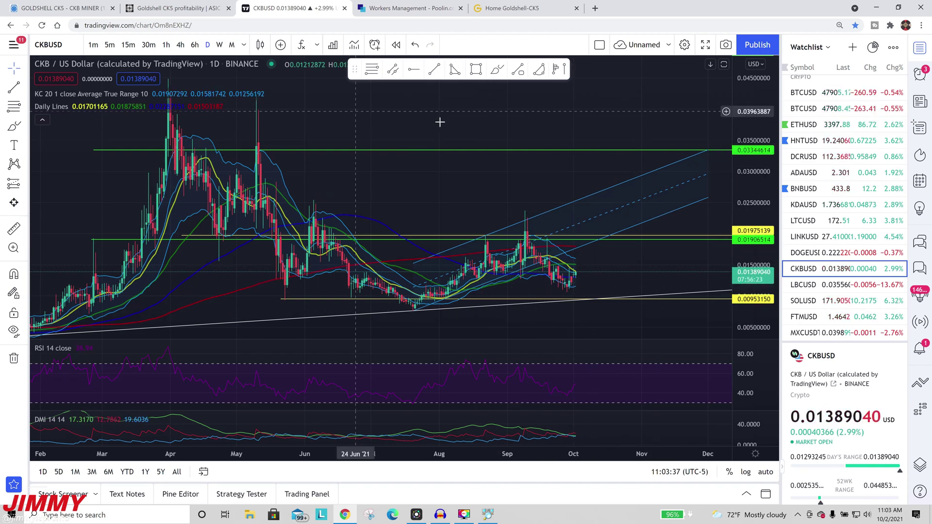
drag(586, 185, 483, 333)
drag(563, 340, 558, 287)
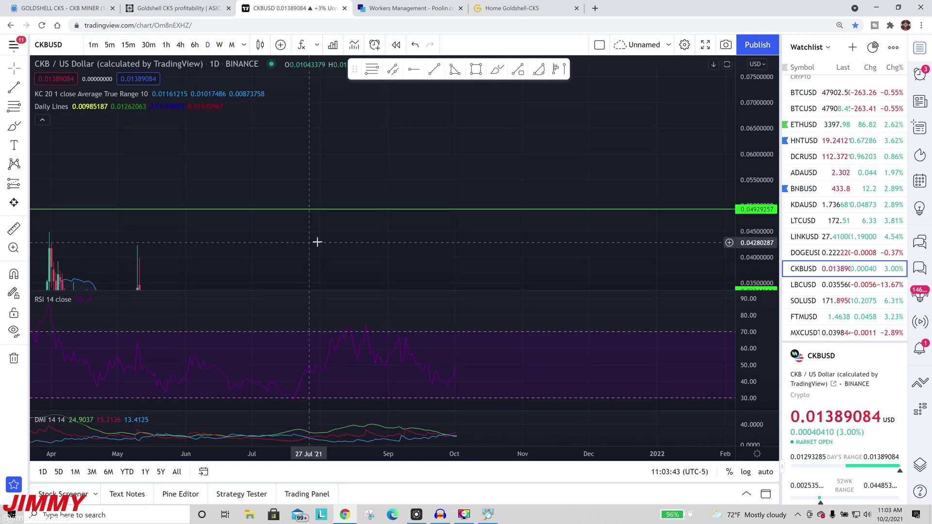
drag(308, 243, 605, 159)
drag(588, 318, 589, 358)
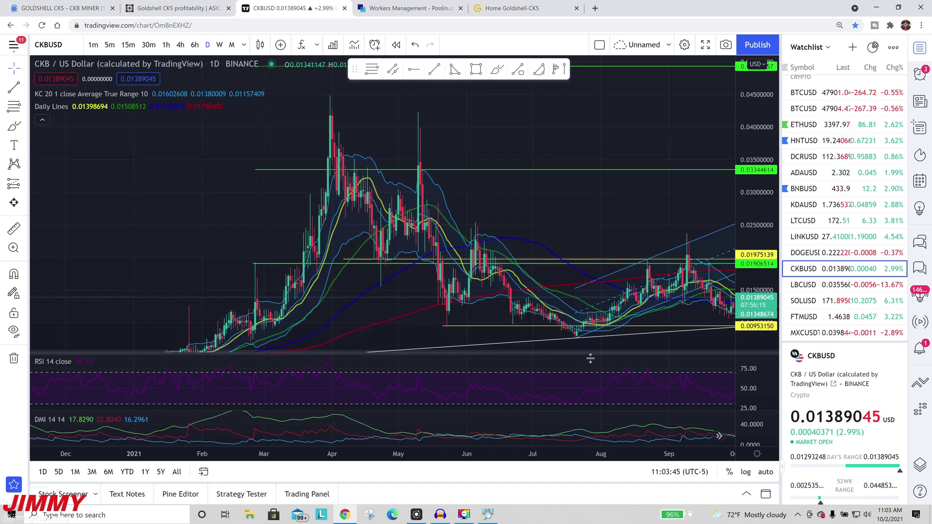
drag(584, 225, 386, 213)
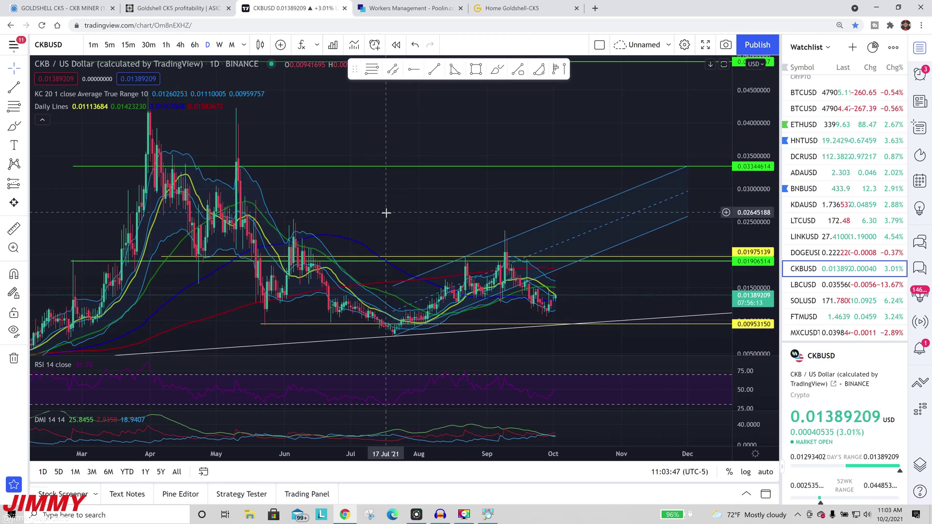
Step: Review the Goldshell CK5's profitability figures and specifications on ASIC Miner Value
click(193, 7)
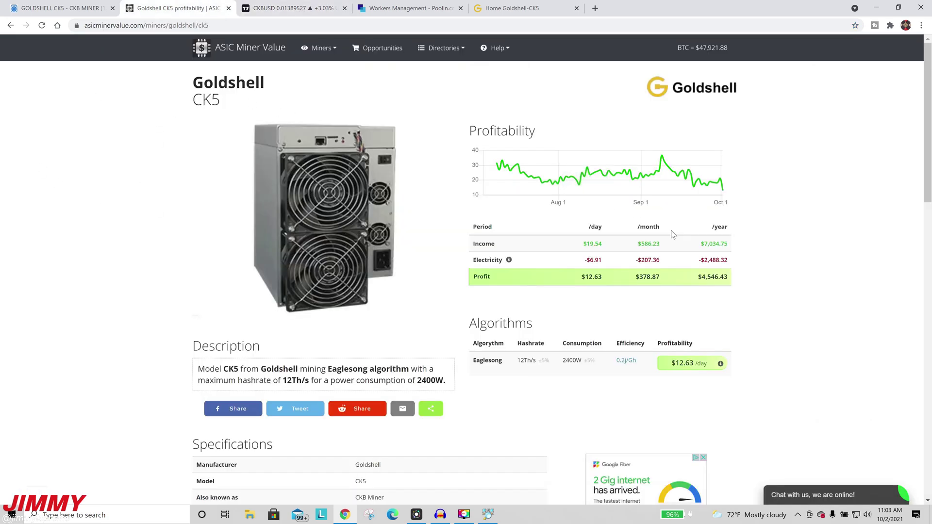
scroll(563, 407, down, 6)
scroll(567, 406, up, 7)
Step: Examine the Goldshell CK5 product page on ASIC Marketplace for its price, availability and specifications
click(73, 6)
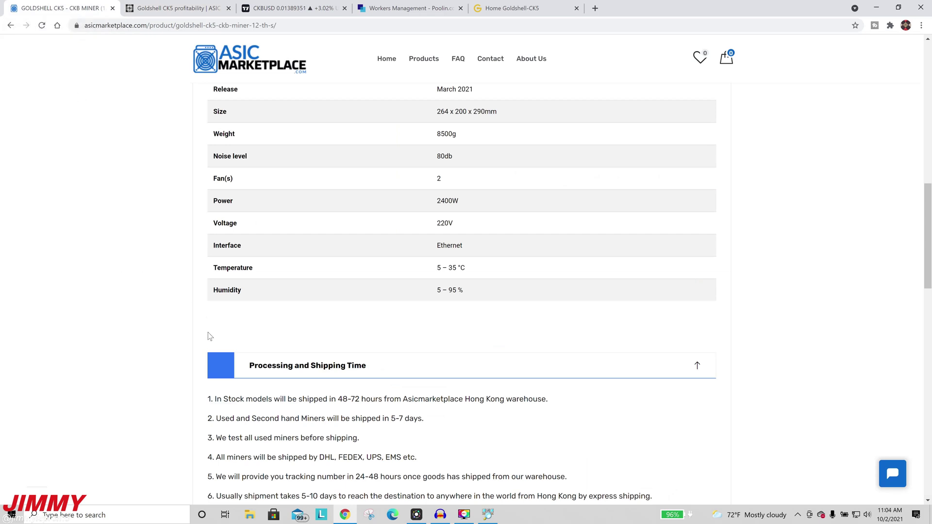
scroll(210, 336, up, 10)
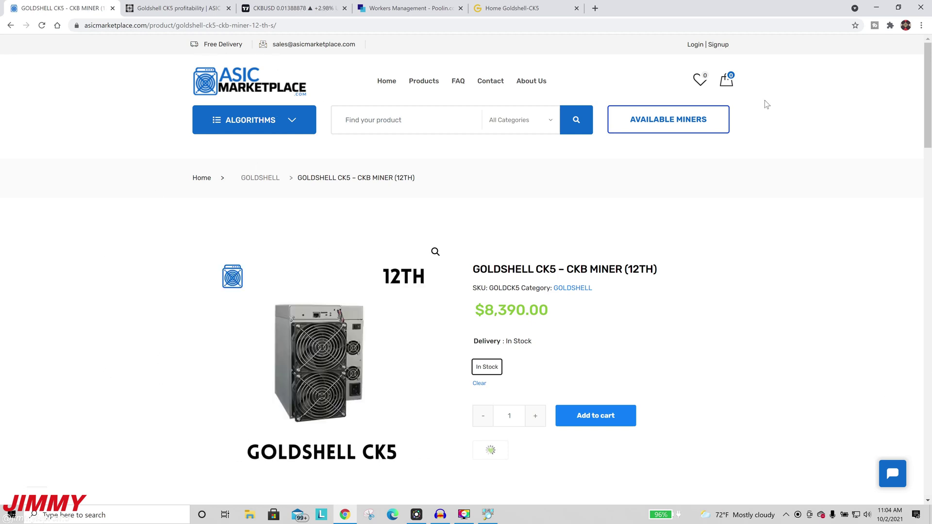
scroll(624, 191, down, 4)
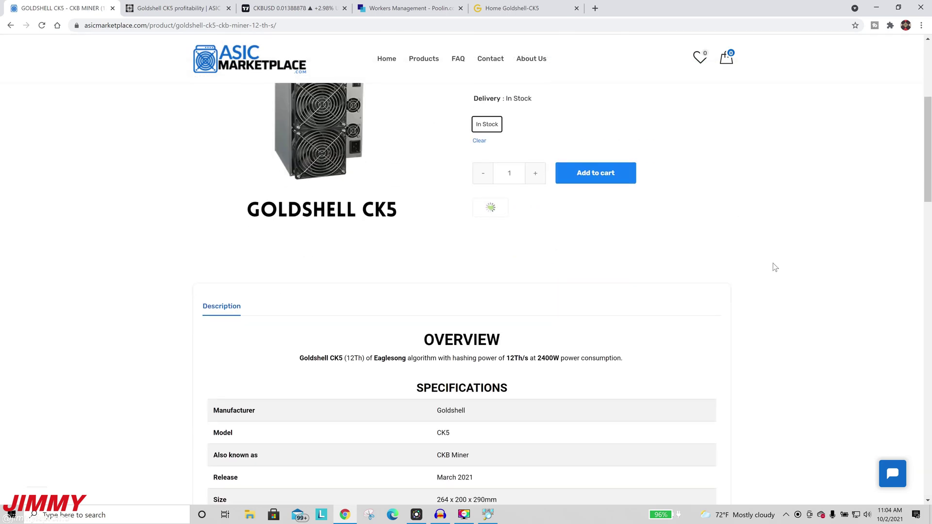
scroll(774, 265, up, 4)
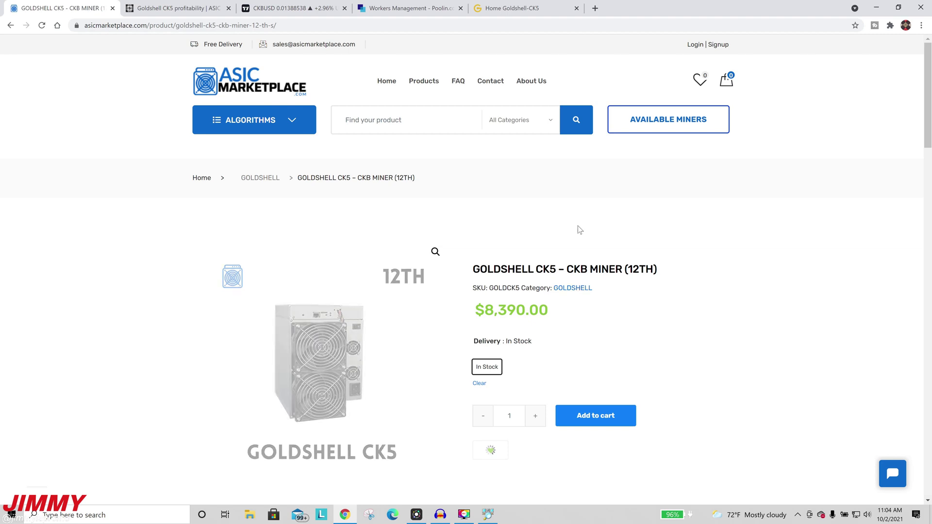
scroll(71, 277, down, 5)
scroll(566, 204, up, 5)
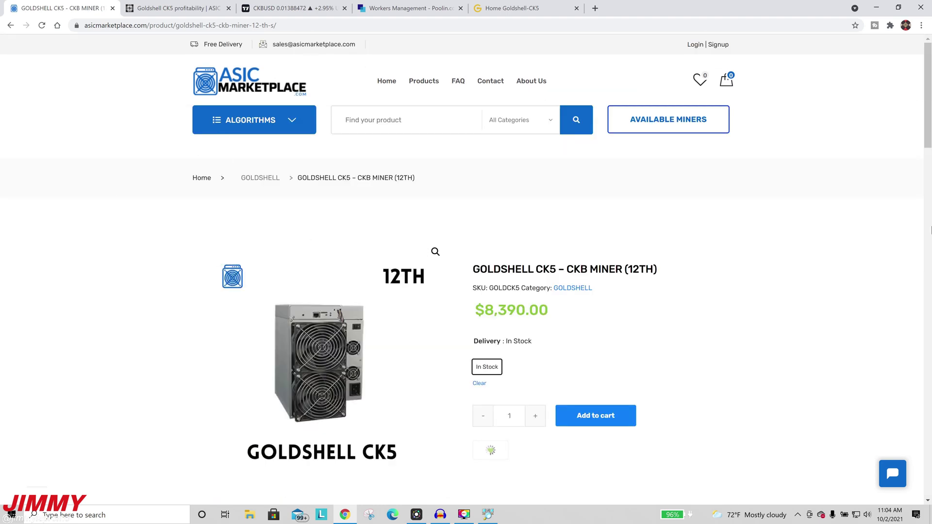